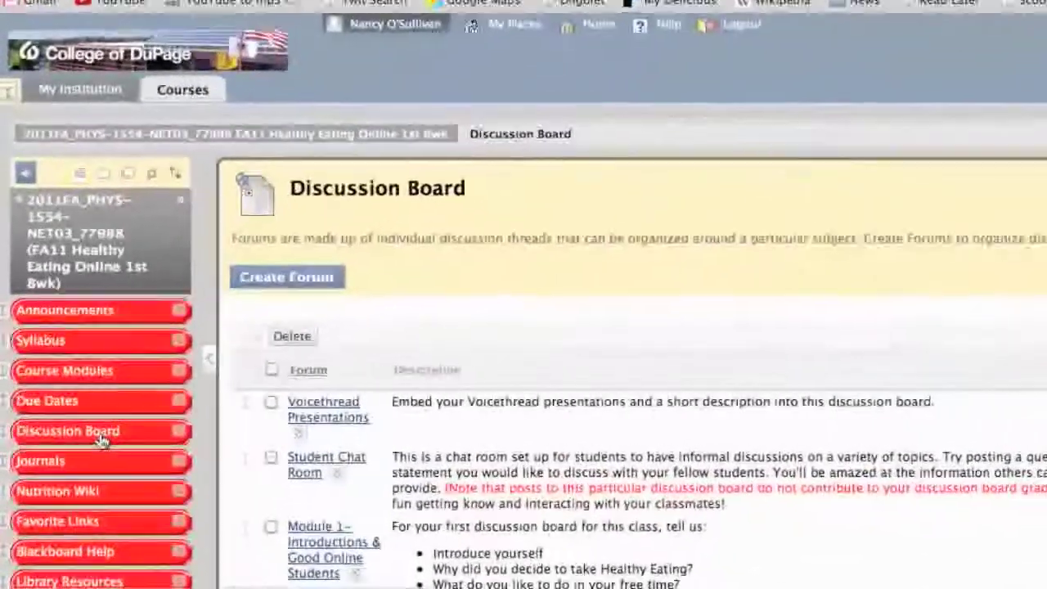
Go to the Discussion Board forum list and open the empty Student Chat Room forum
left_click(89, 432)
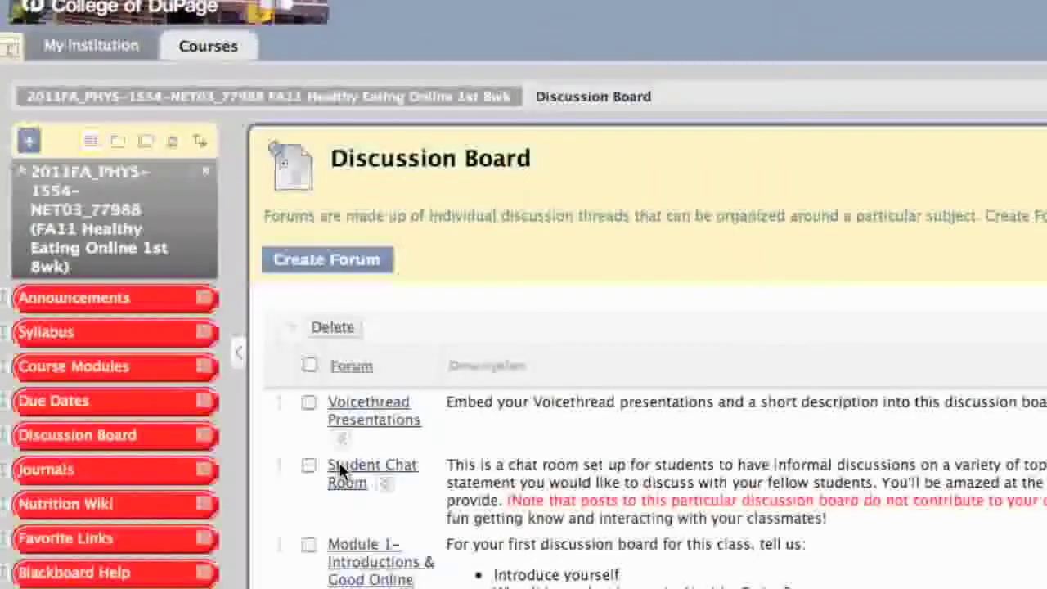
scroll(339, 472, "down", 2)
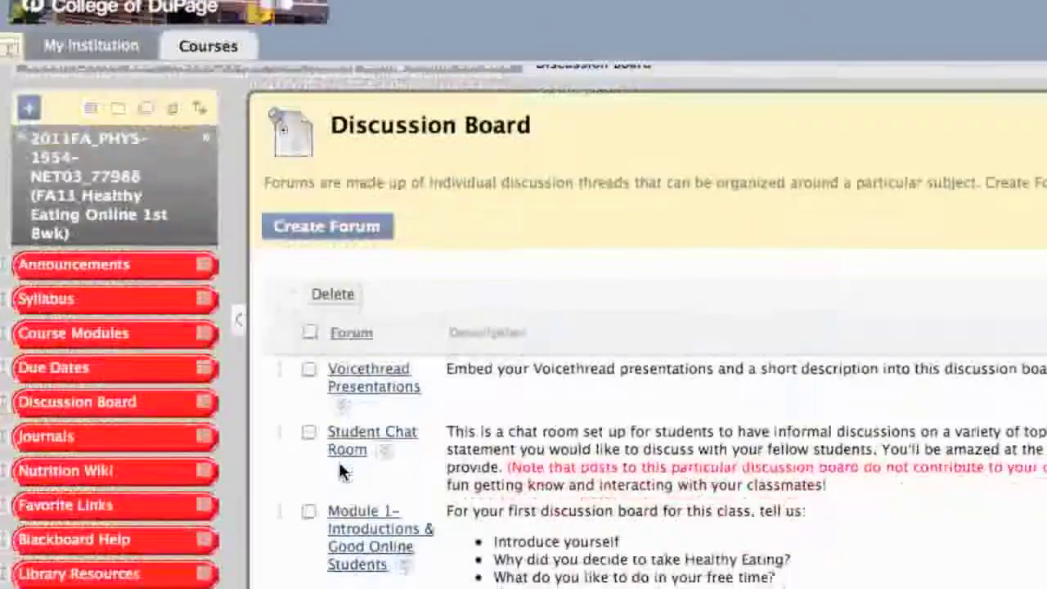
scroll(339, 472, "down", 2)
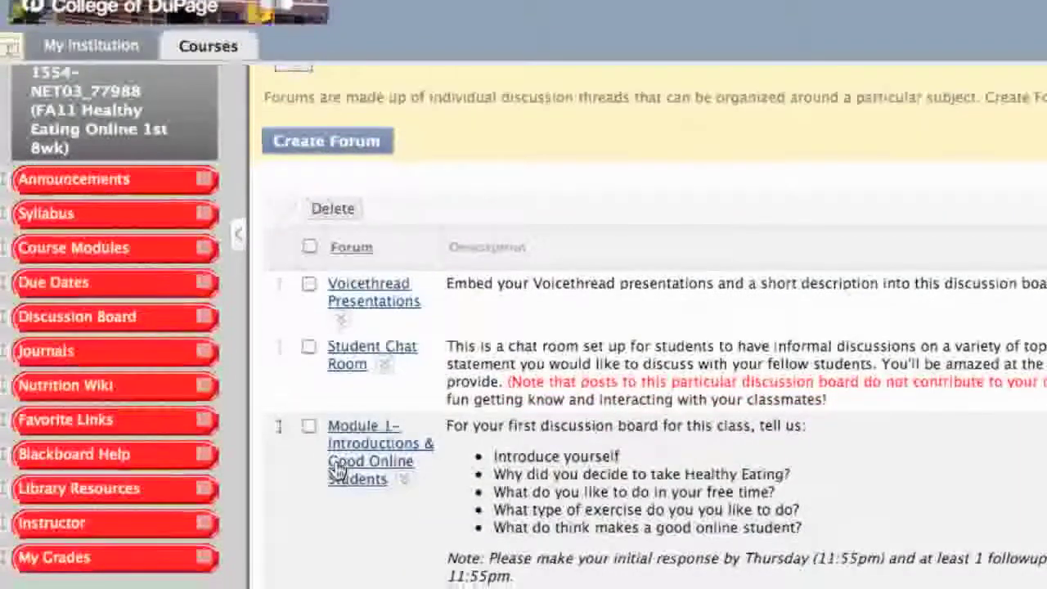
scroll(339, 473, "up", 1)
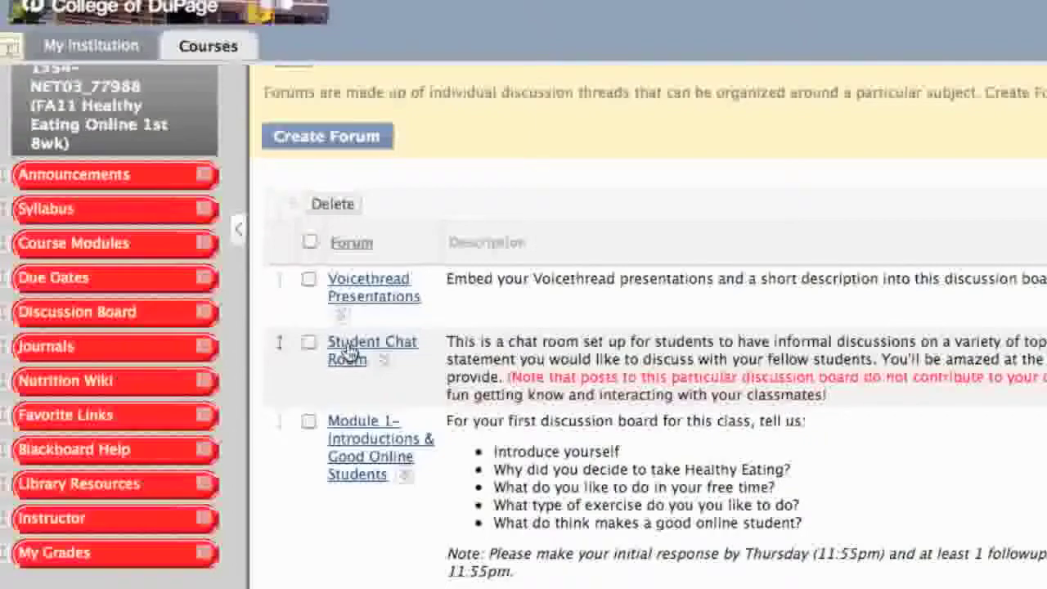
left_click(351, 352)
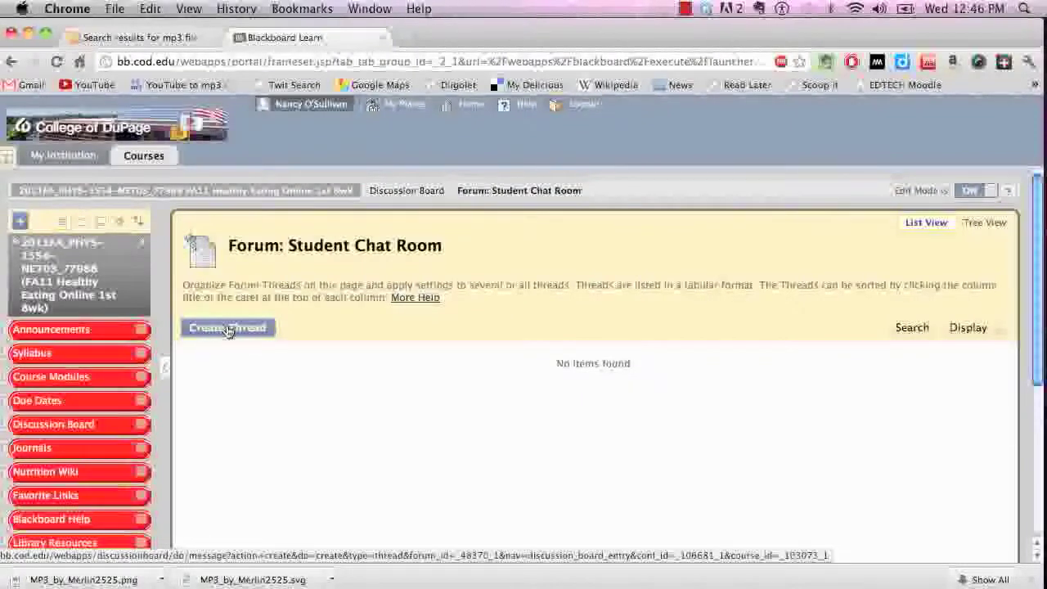
Create a thread with subject 'New Thread' and message 'Write.....', then start a new line
left_click(228, 330)
type("New")
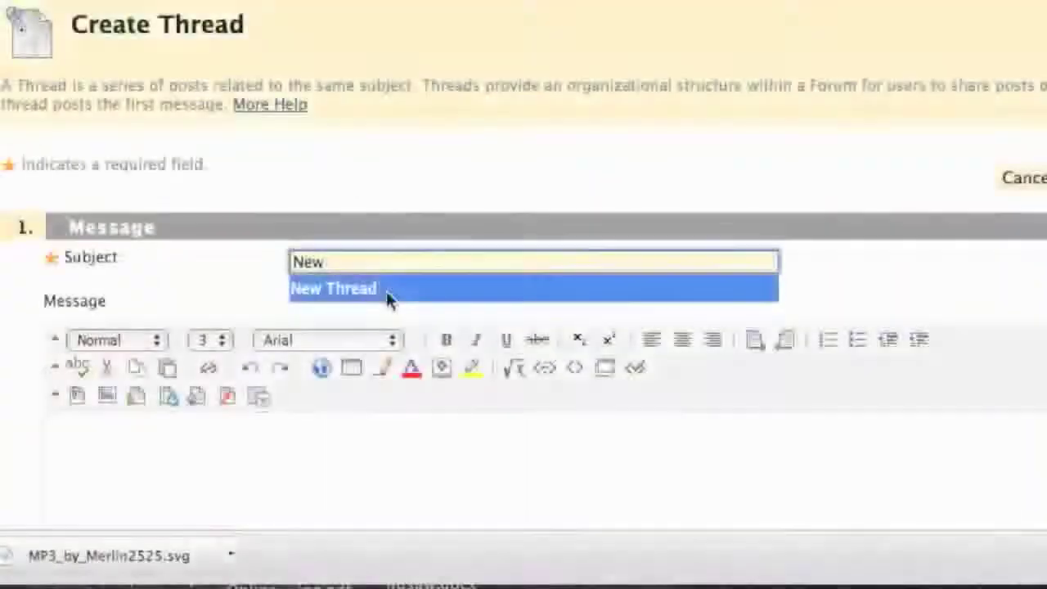
left_click(387, 290)
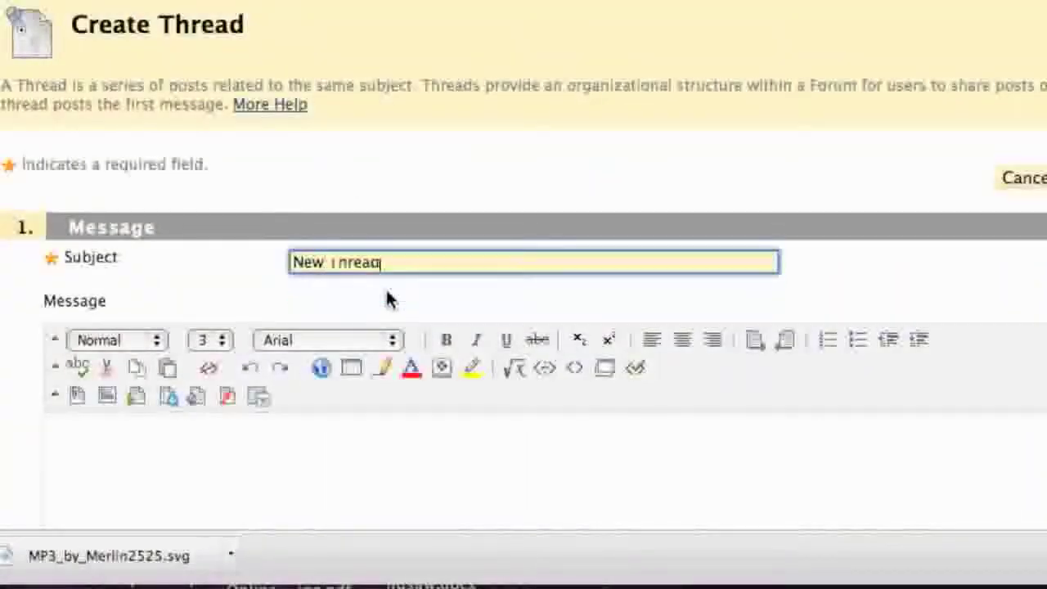
left_click(154, 450)
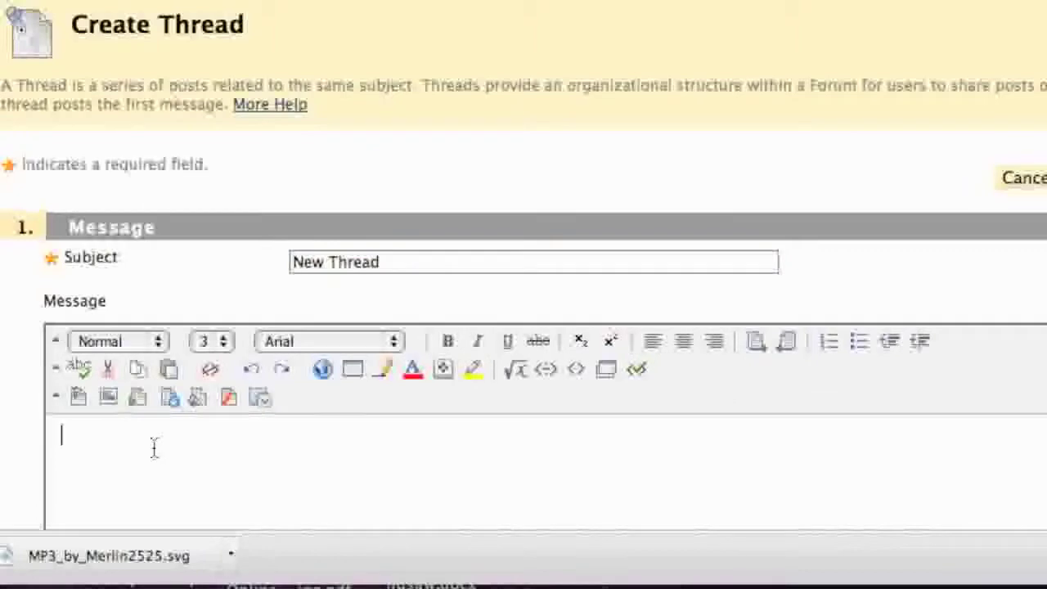
type("Write ")
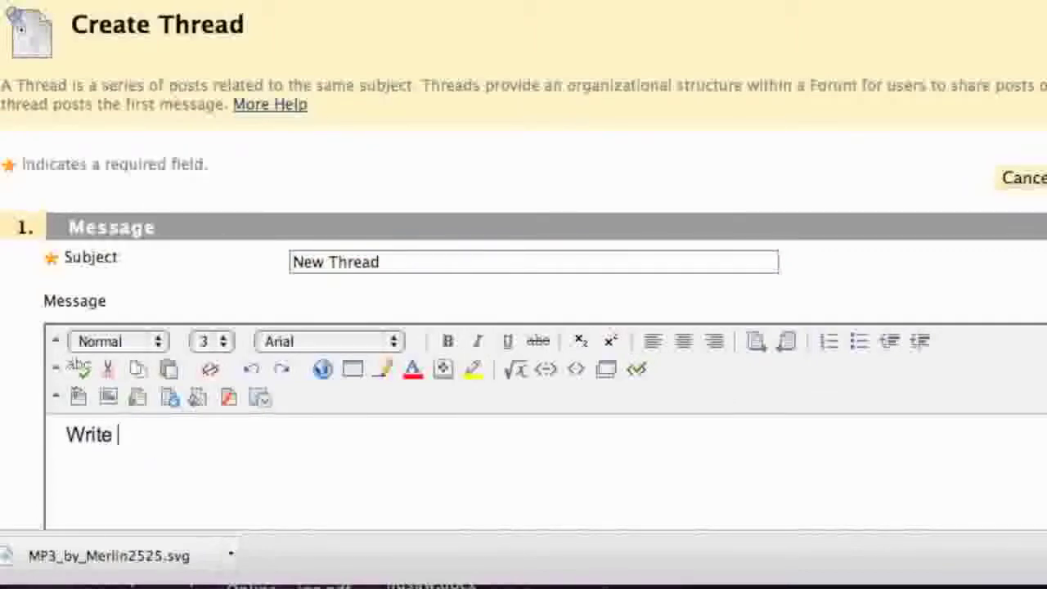
type(".....")
key("Return")
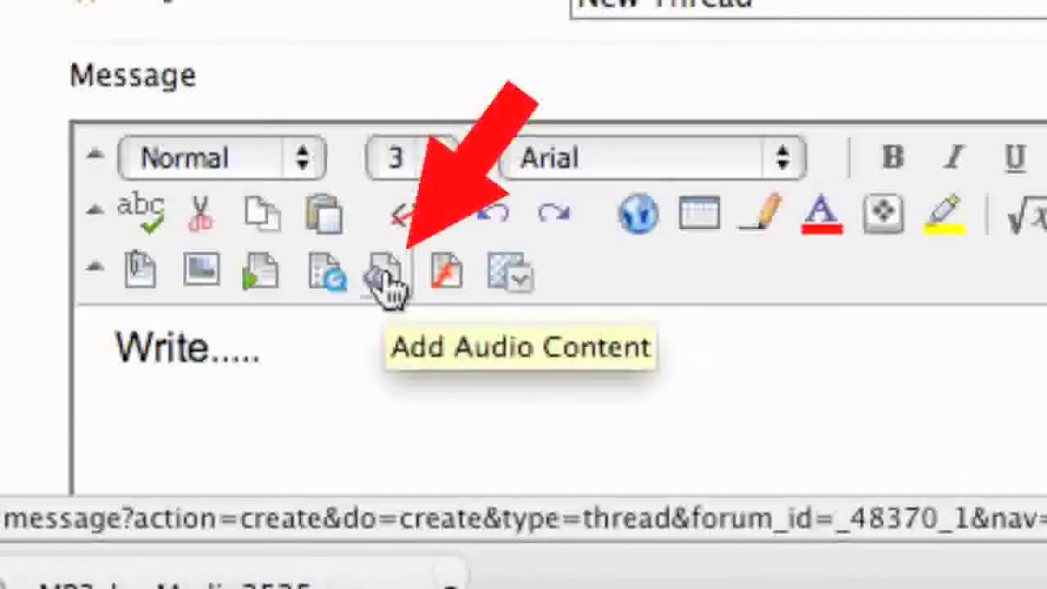
Attach AS-TravelLight.mp3 from the Desktop as the message's audio content
left_click(387, 279)
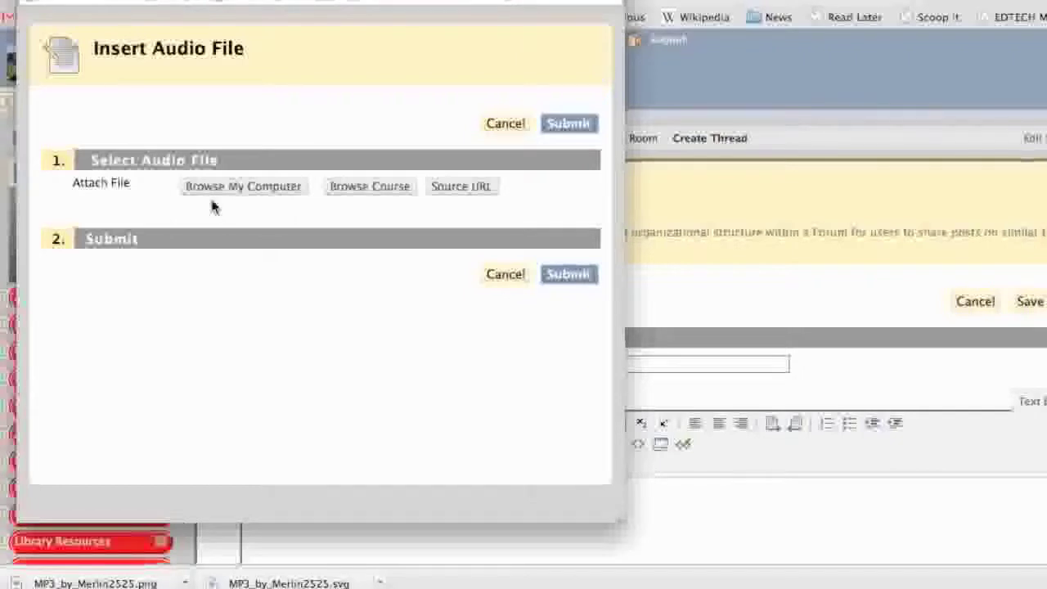
left_click(233, 183)
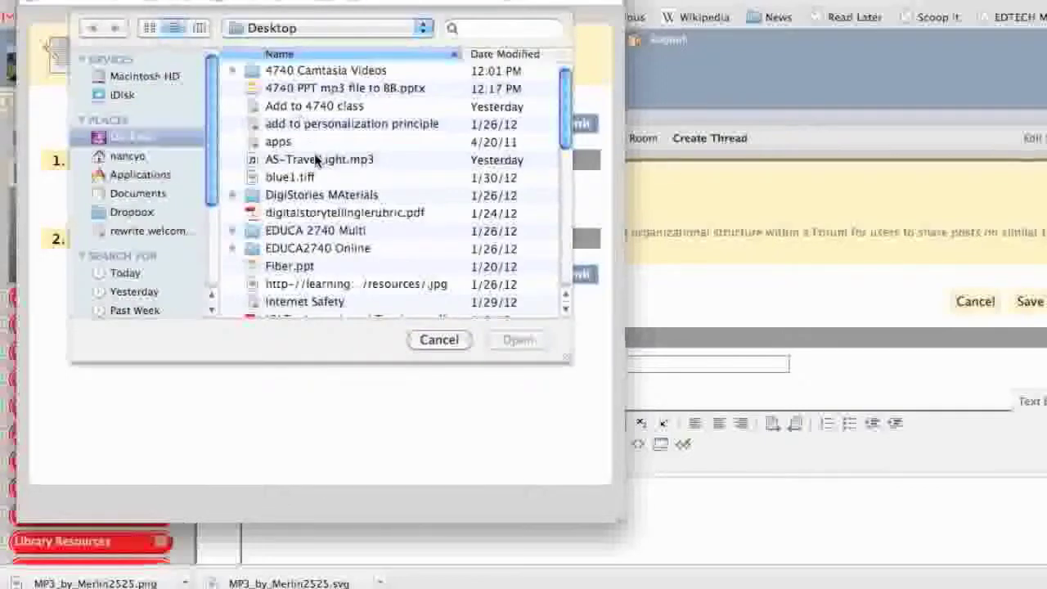
left_click(315, 162)
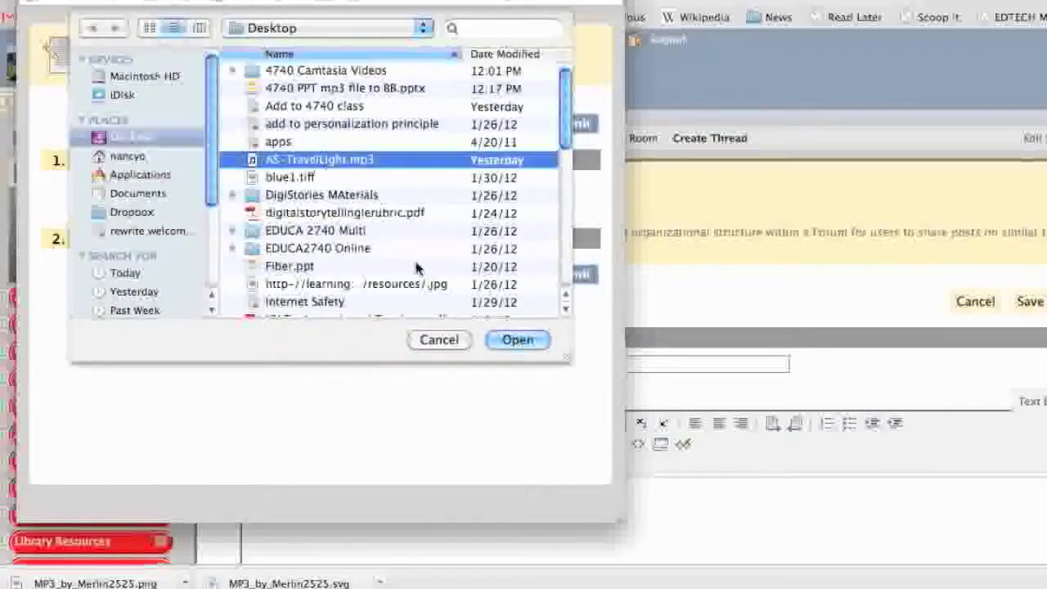
left_click(527, 341)
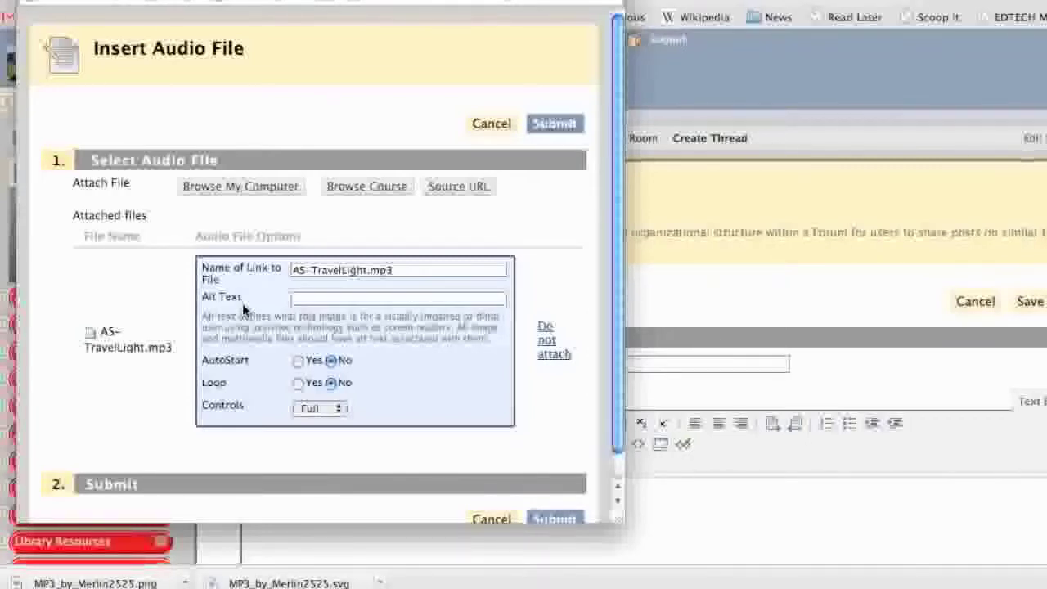
Set the audio's alt text to 'Audacity Practice Audio' and upload it
left_click(307, 297)
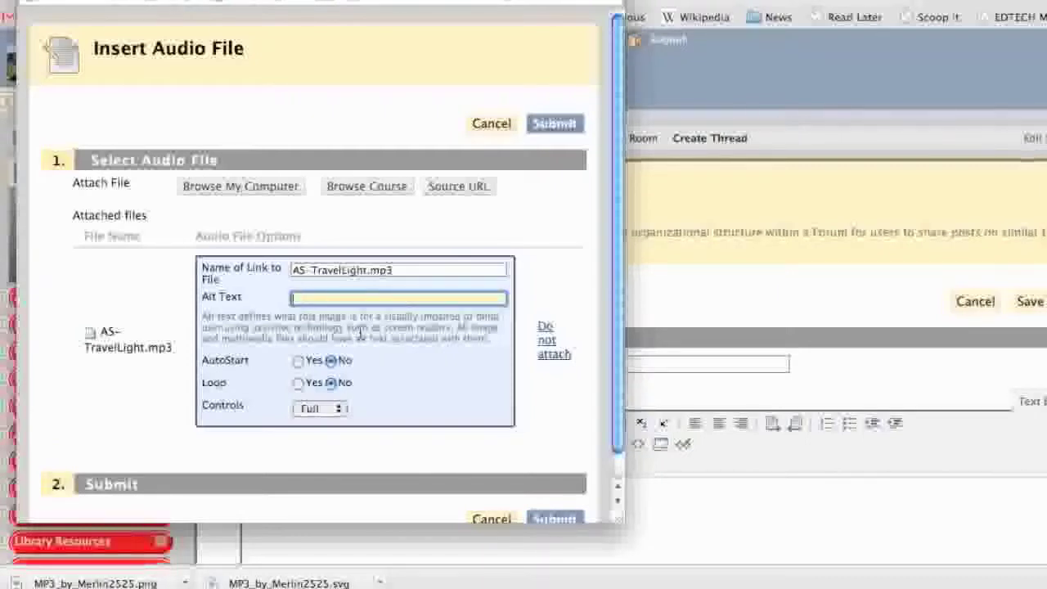
type("Audacity Practice Audio")
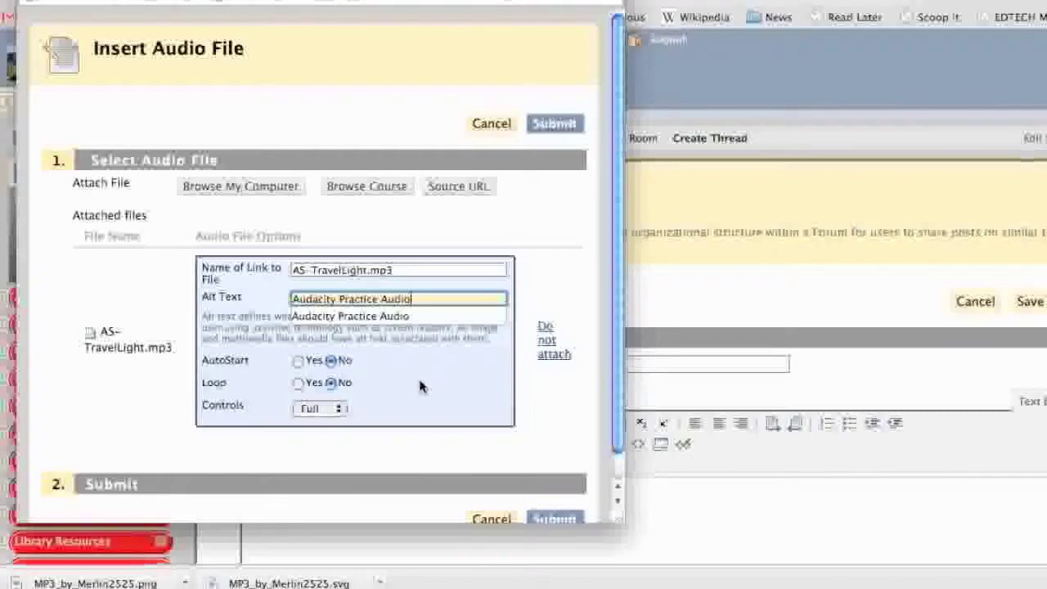
left_click(557, 123)
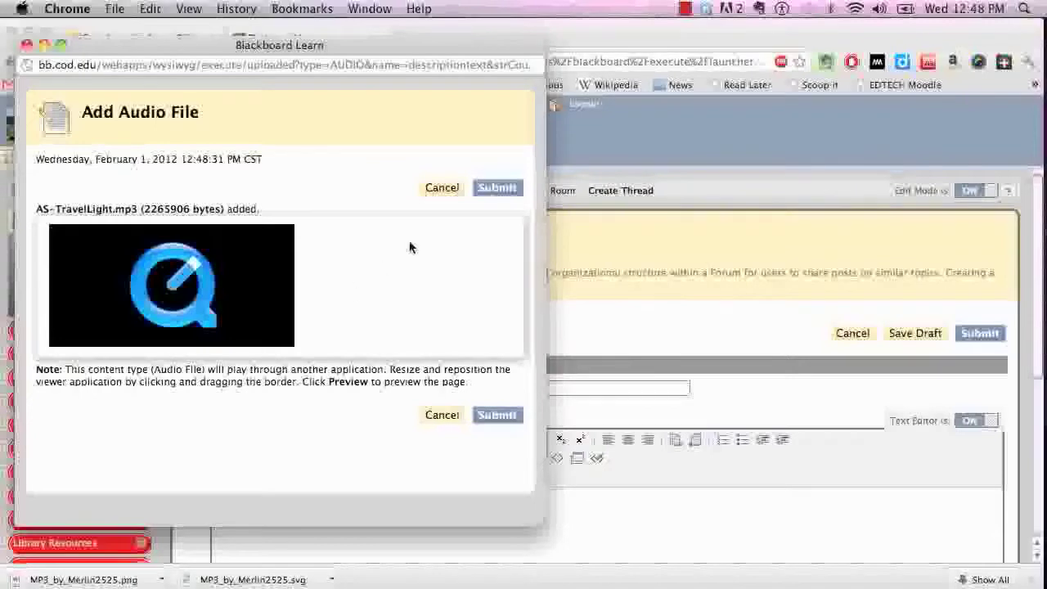
Insert the uploaded audio player and check it sits below 'Write.....' in the message
left_click(491, 188)
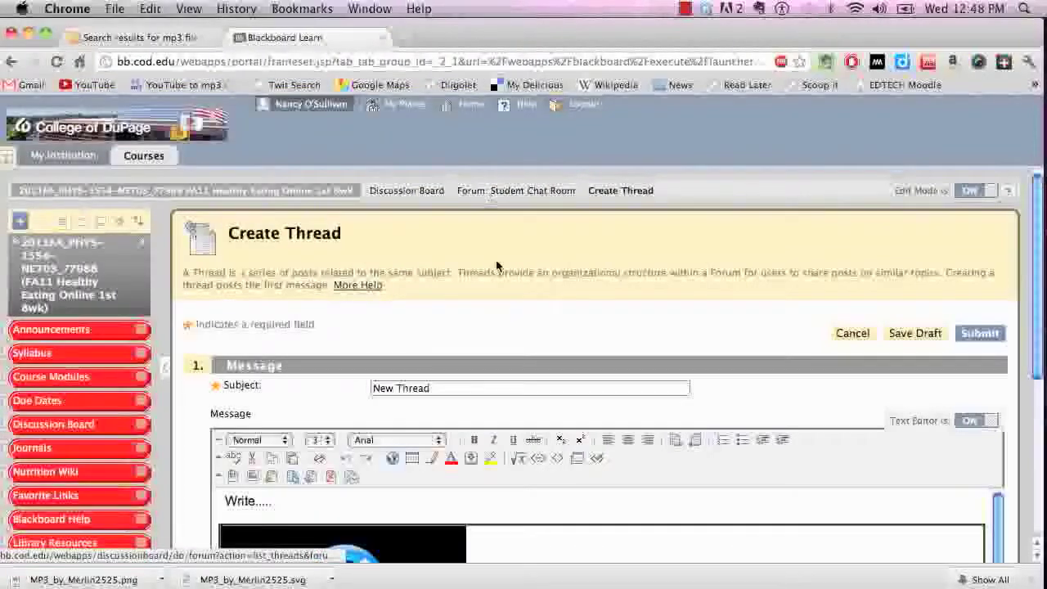
scroll(568, 520, "down", 1)
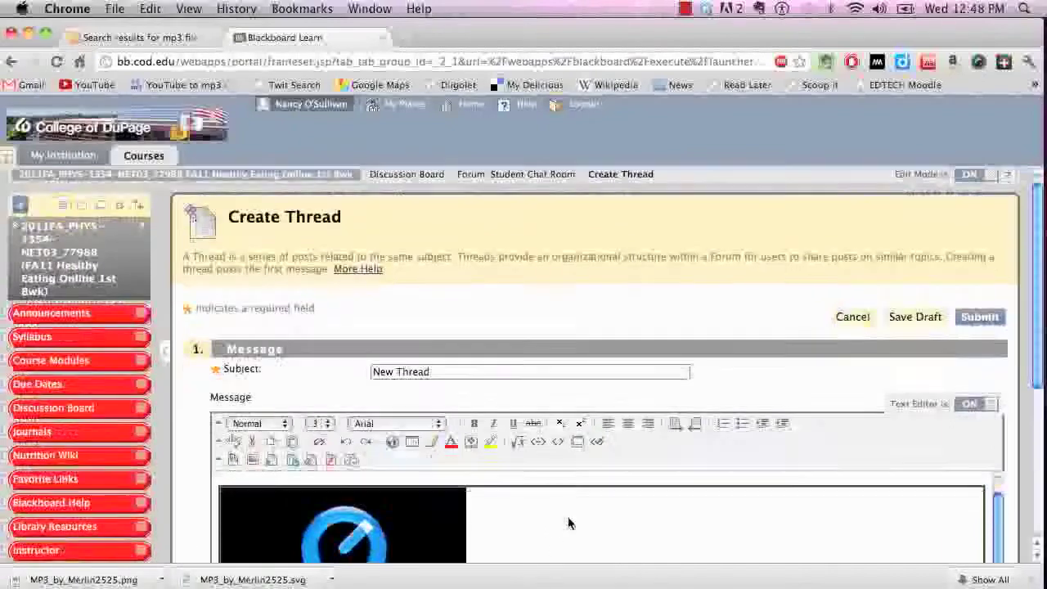
scroll(495, 532, "down", 1)
scroll(501, 528, "down", 2)
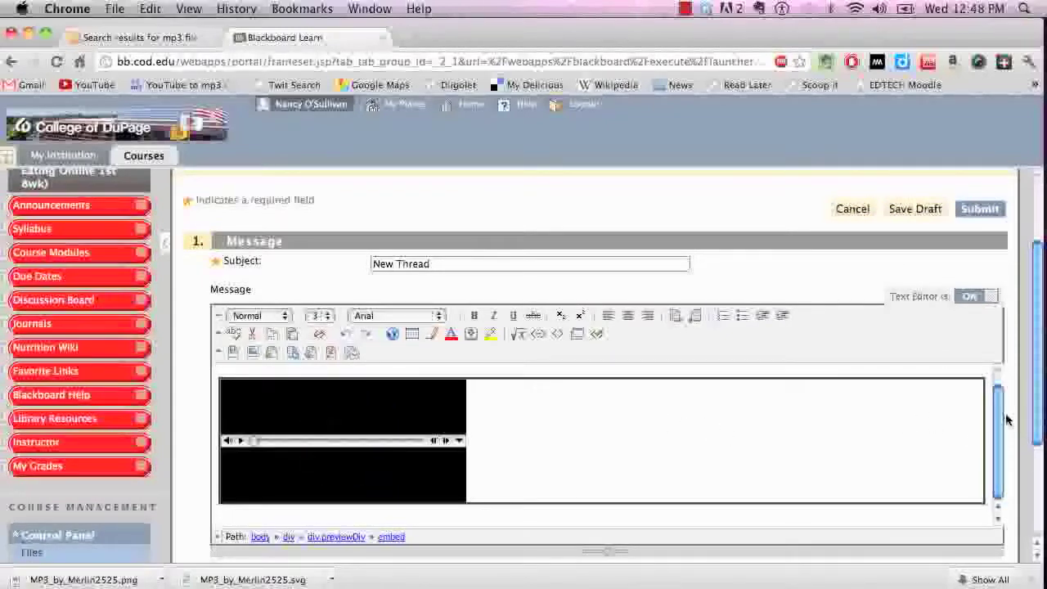
scroll(1000, 423, "up", 1)
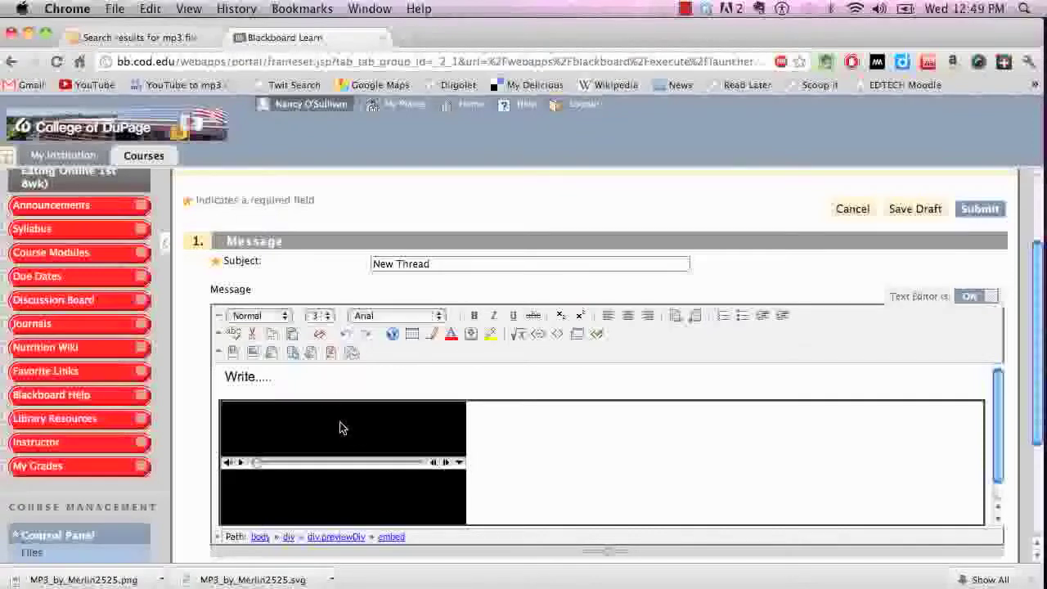
Post New Thread, open it, and play then pause its embedded audio to test it
left_click(986, 215)
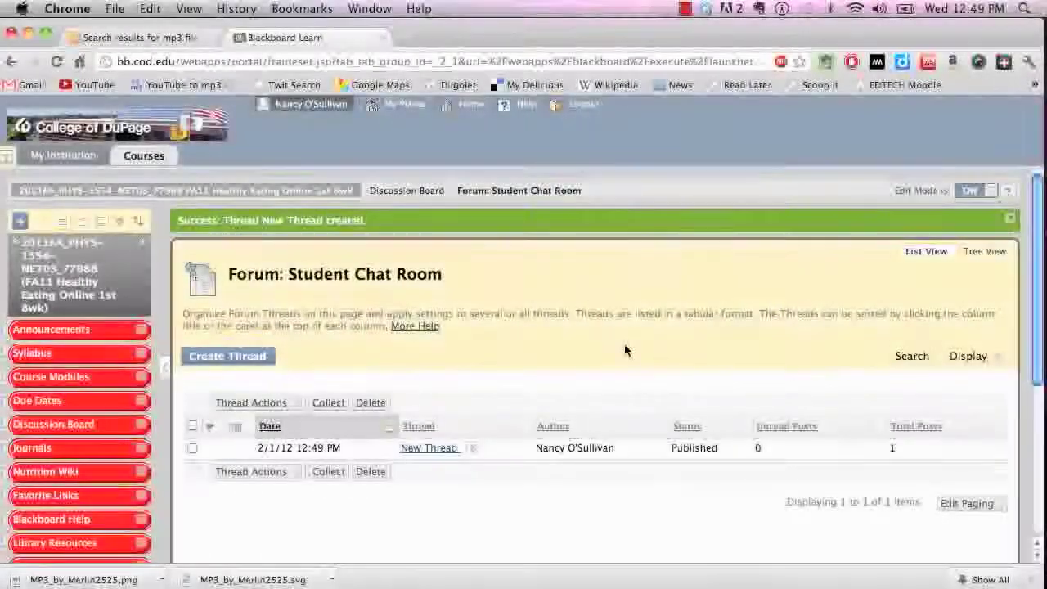
left_click(423, 452)
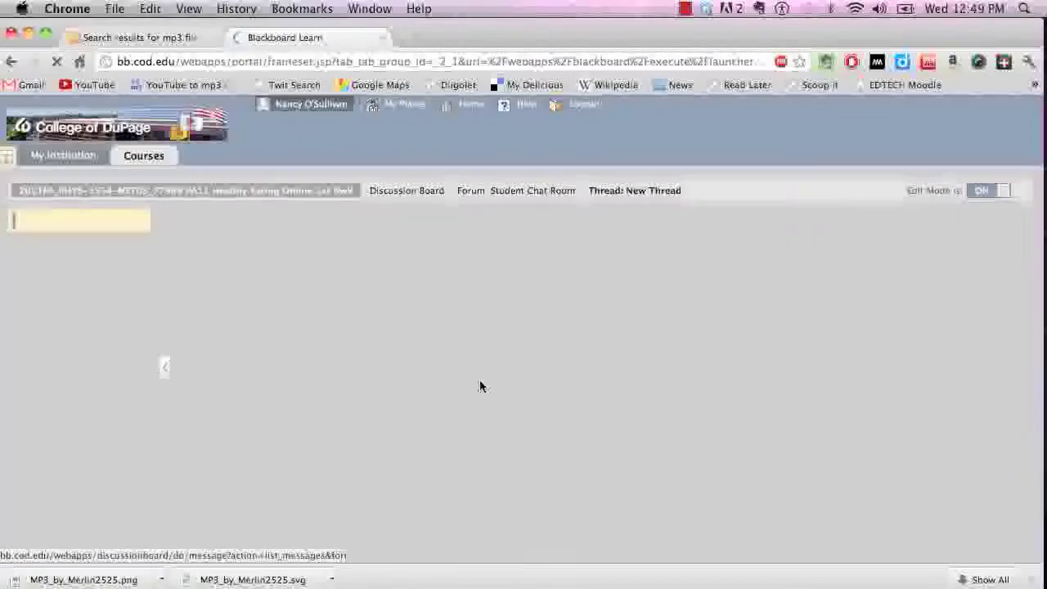
scroll(470, 435, "down", 2)
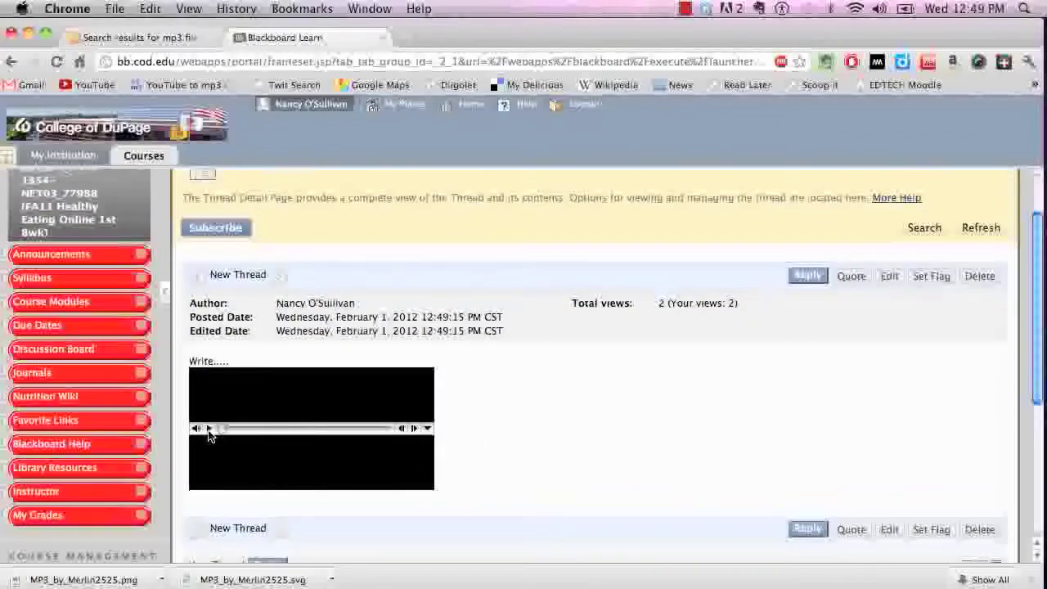
left_click(207, 429)
left_click(209, 432)
scroll(579, 482, "down", 2)
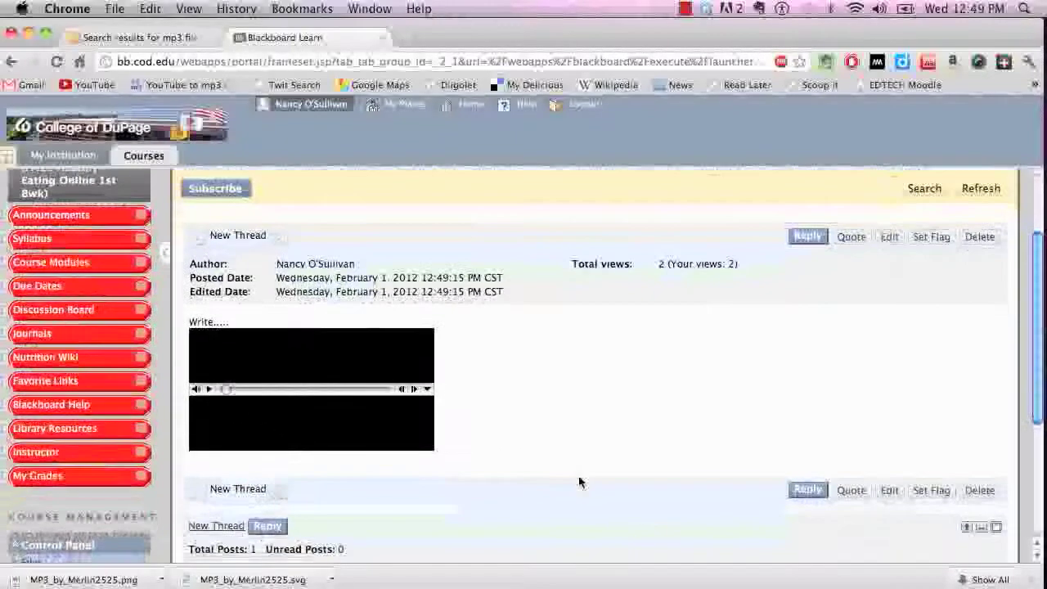
scroll(580, 483, "up", 3)
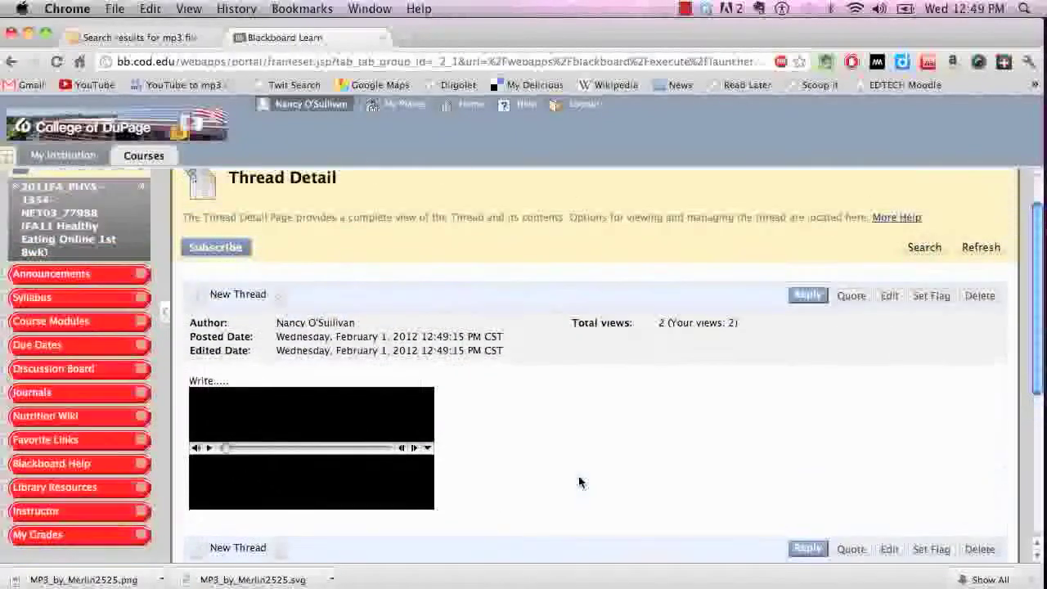